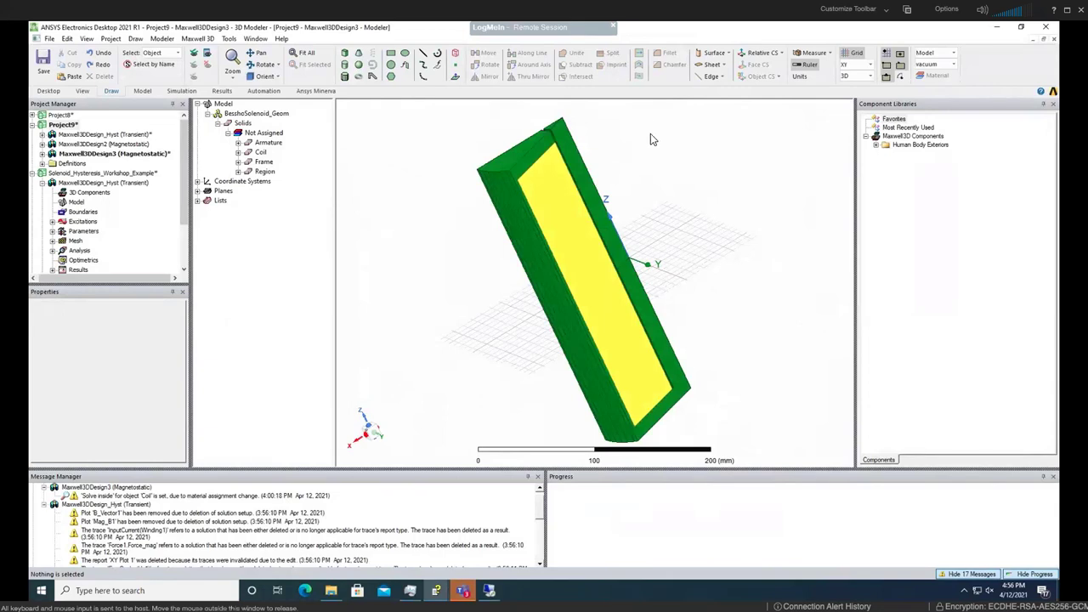
Select the Coil and pick copper from the Assign Material search for 'cop'
left_click(568, 246)
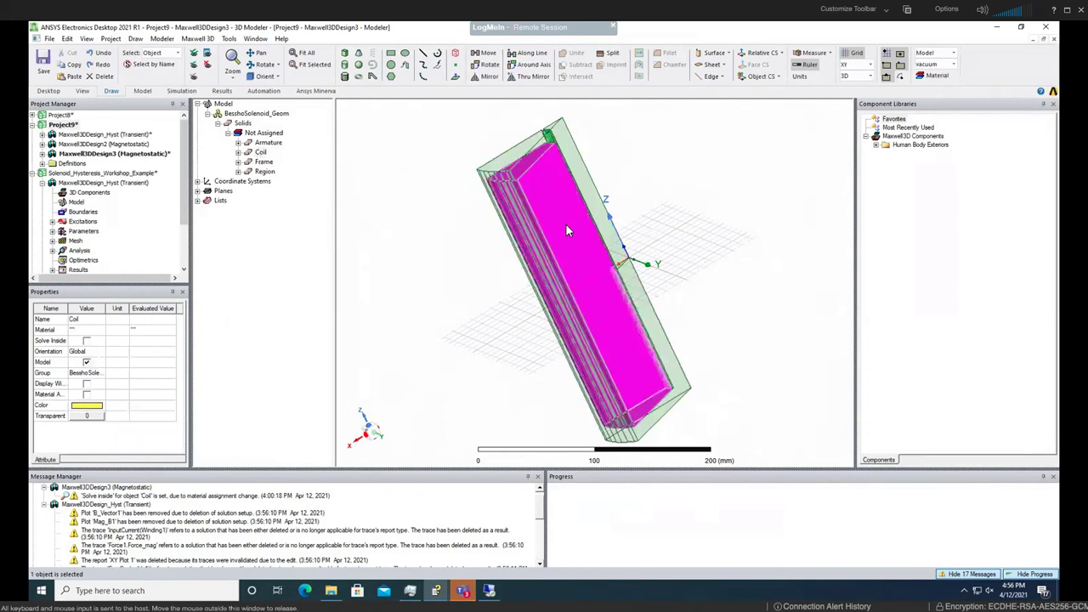
right_click(566, 224)
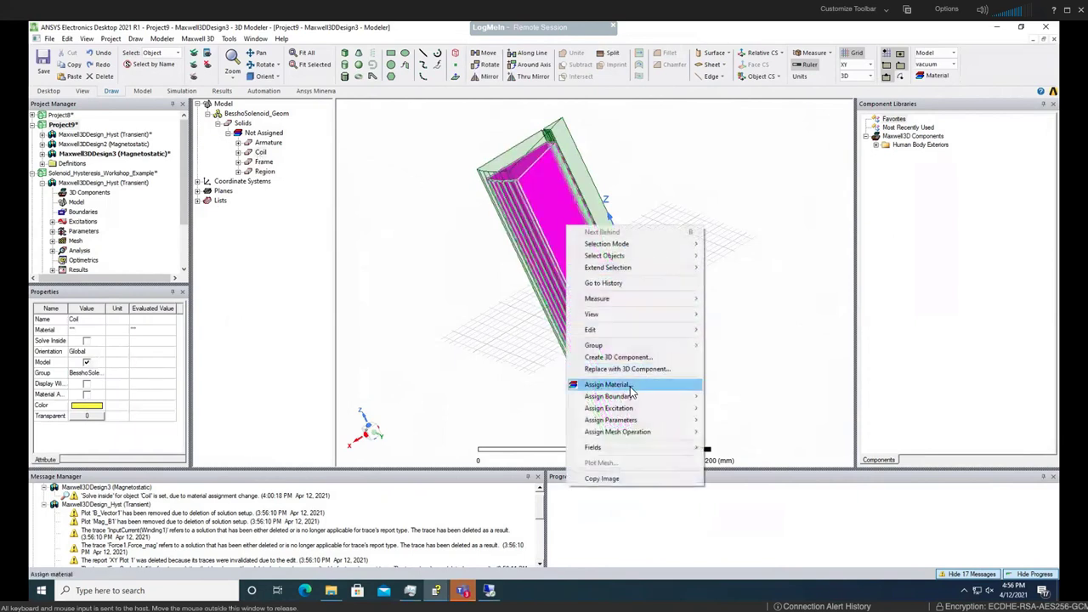
left_click(629, 385)
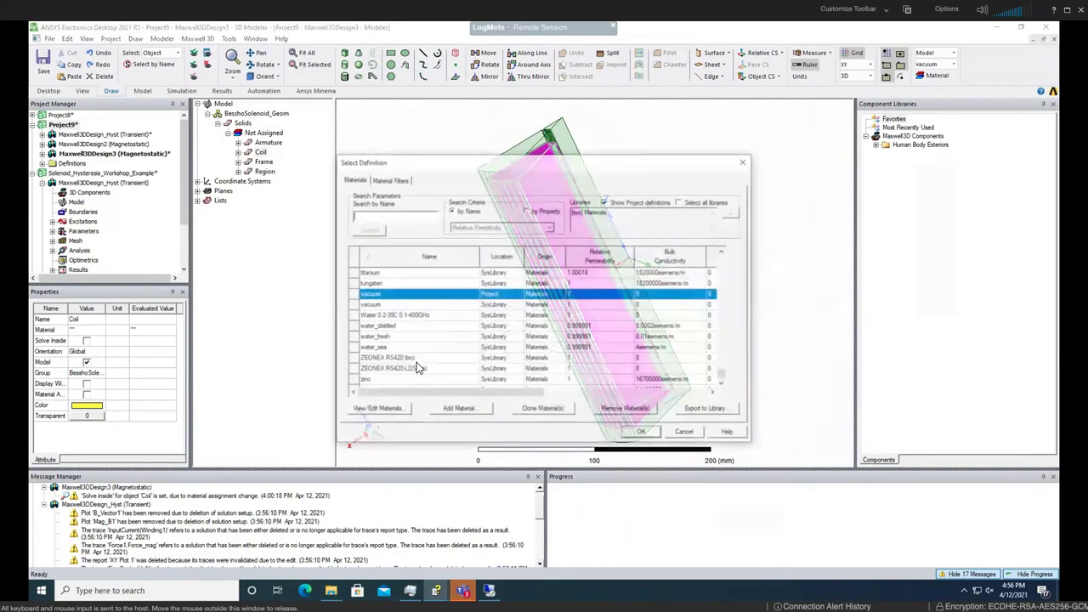
type("cop")
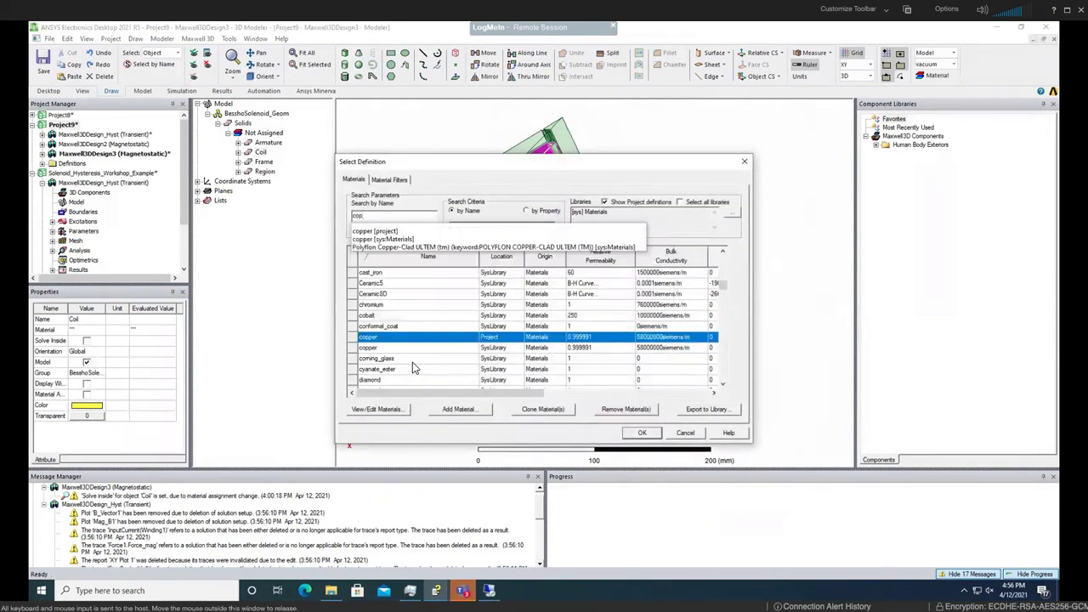
key("BackSpace")
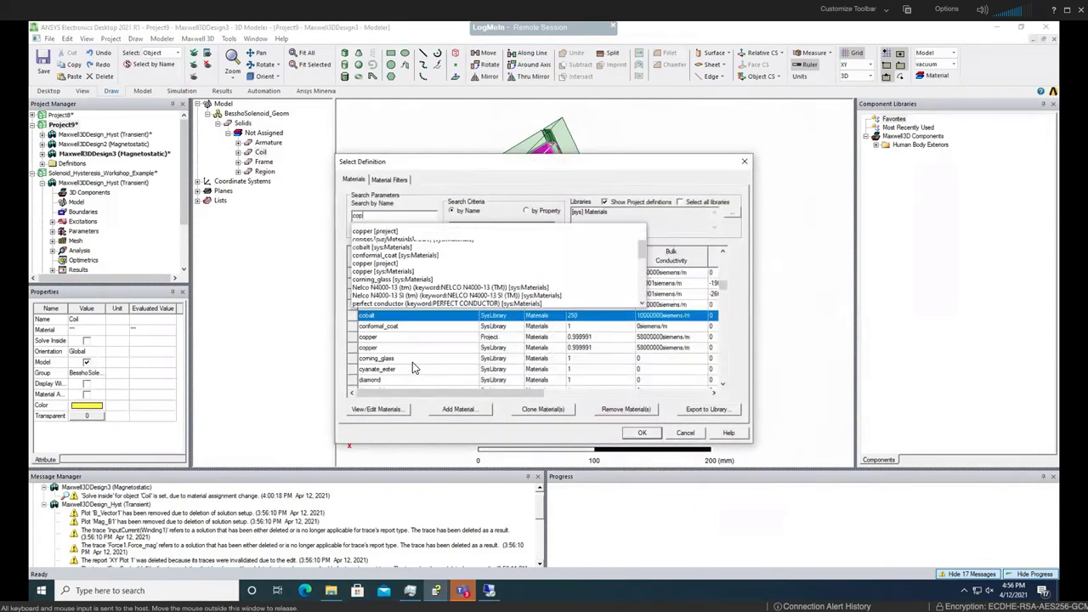
type("p")
left_click(393, 338)
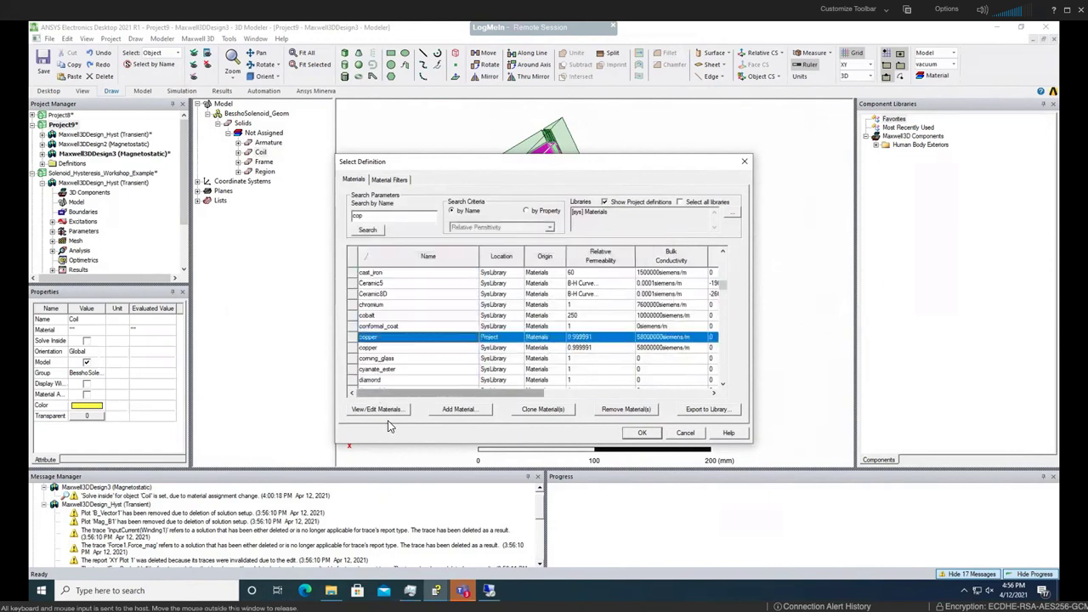
Review copper's properties without changes, then apply copper to the Coil and accept the notice
left_click(374, 409)
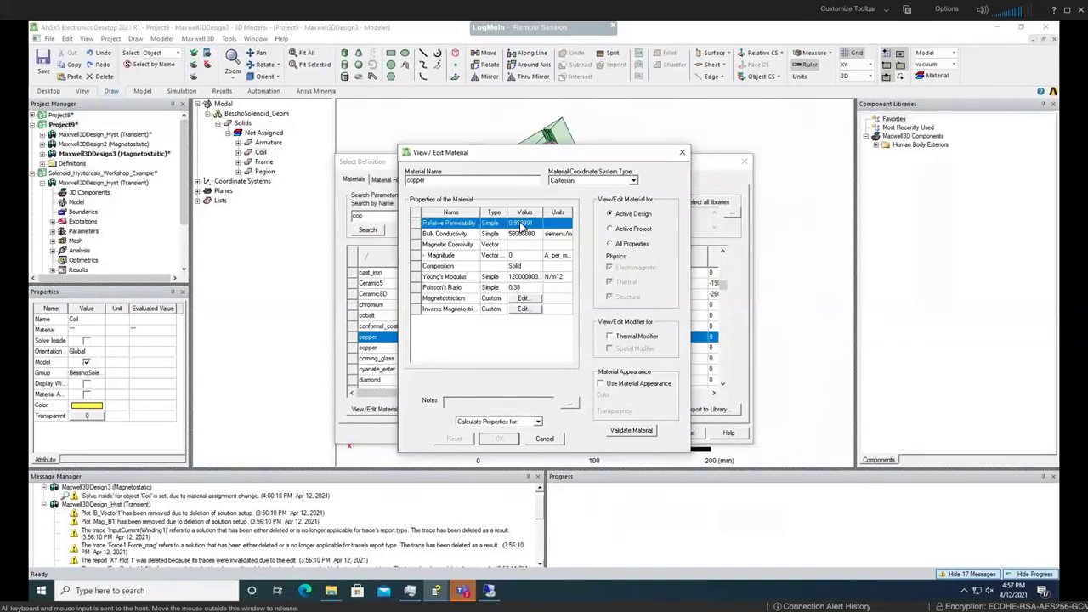
left_click(545, 440)
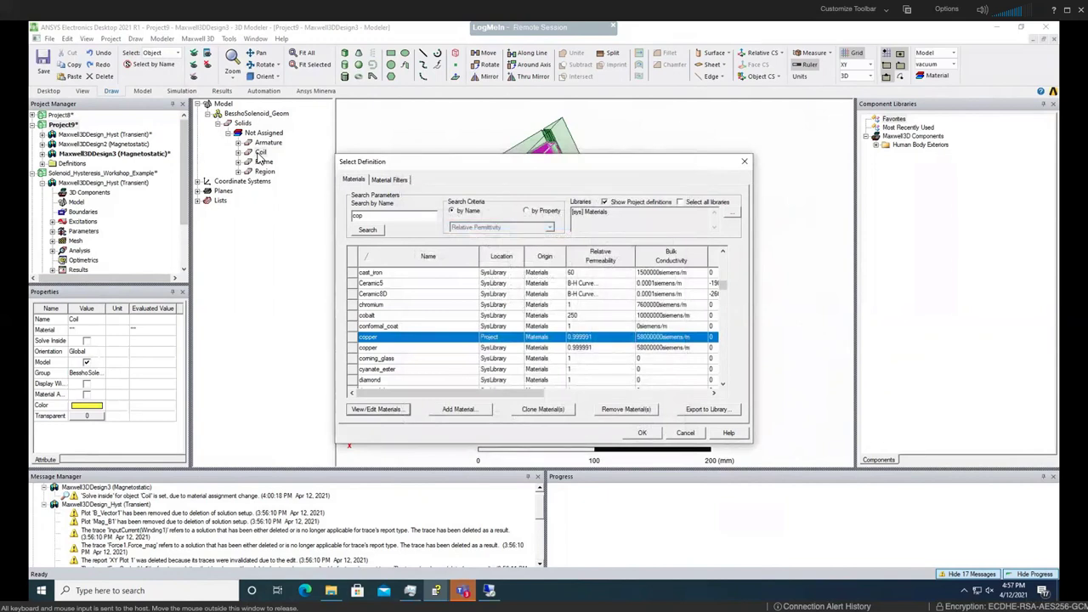
left_click(643, 433)
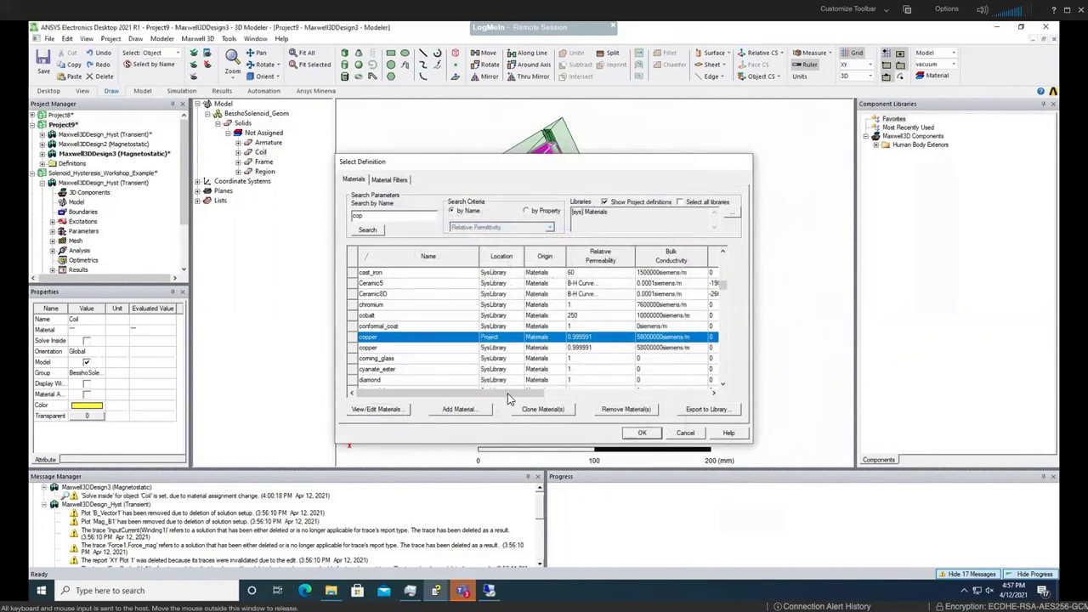
left_click(605, 329)
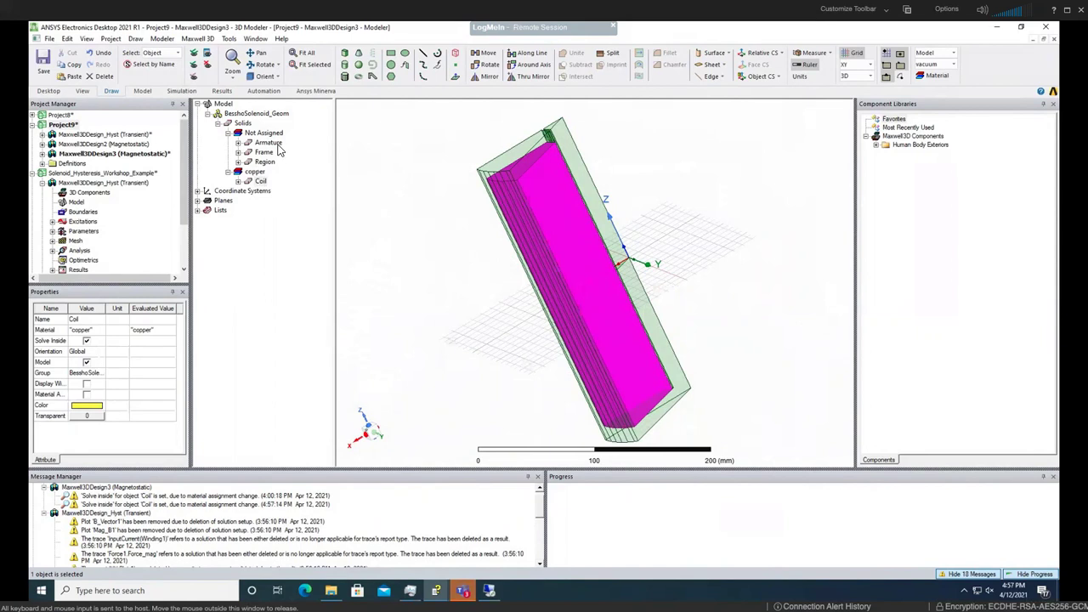
With Armature and Frame selected, find steel_1010 via 'siee' and view its material properties
left_click(269, 143)
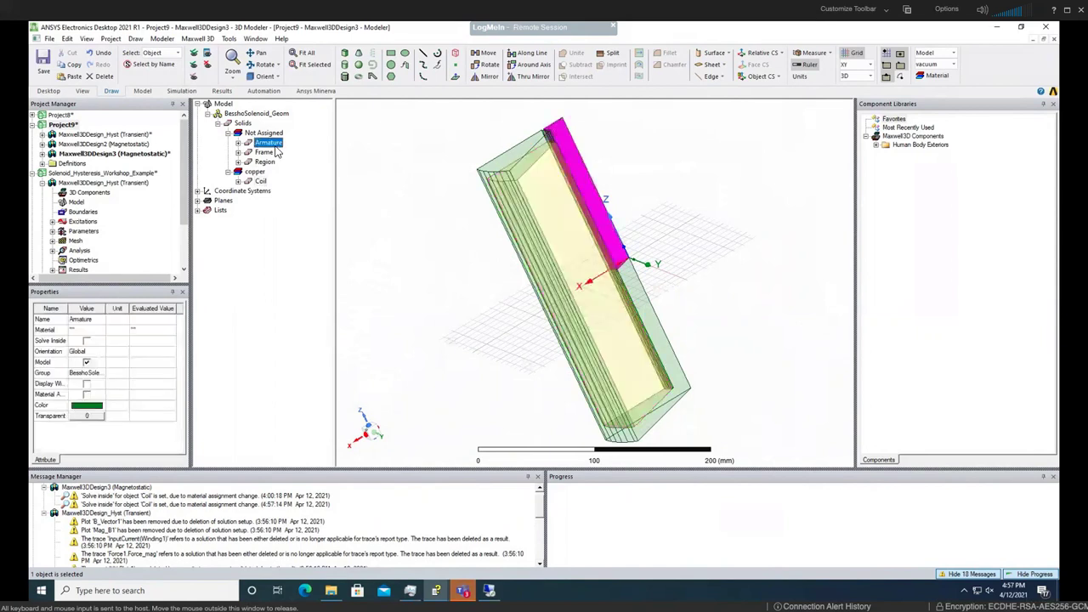
left_click(264, 154, "ctrl")
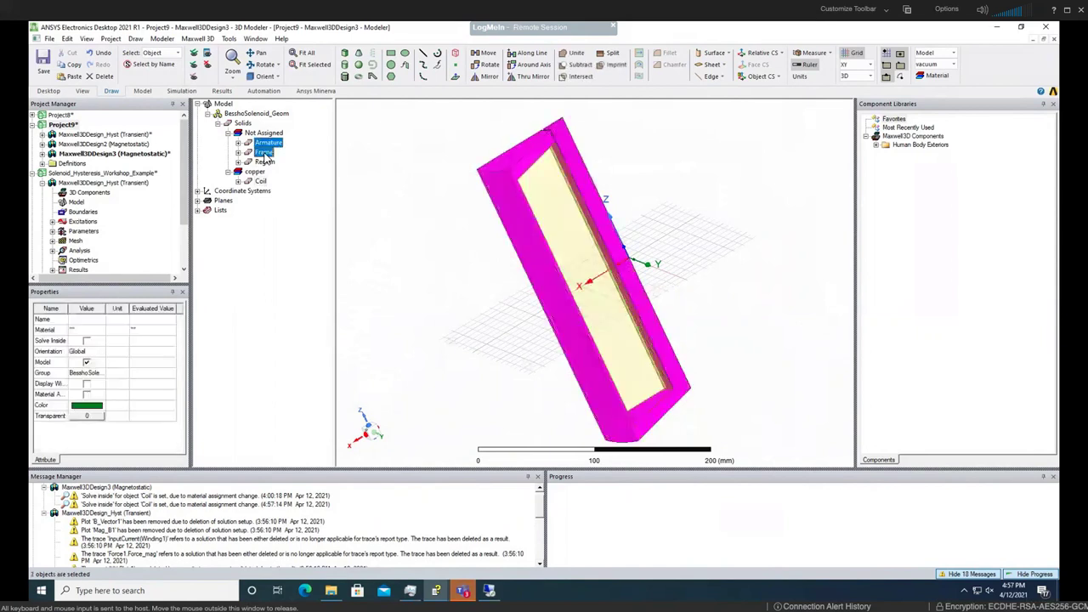
right_click(264, 156)
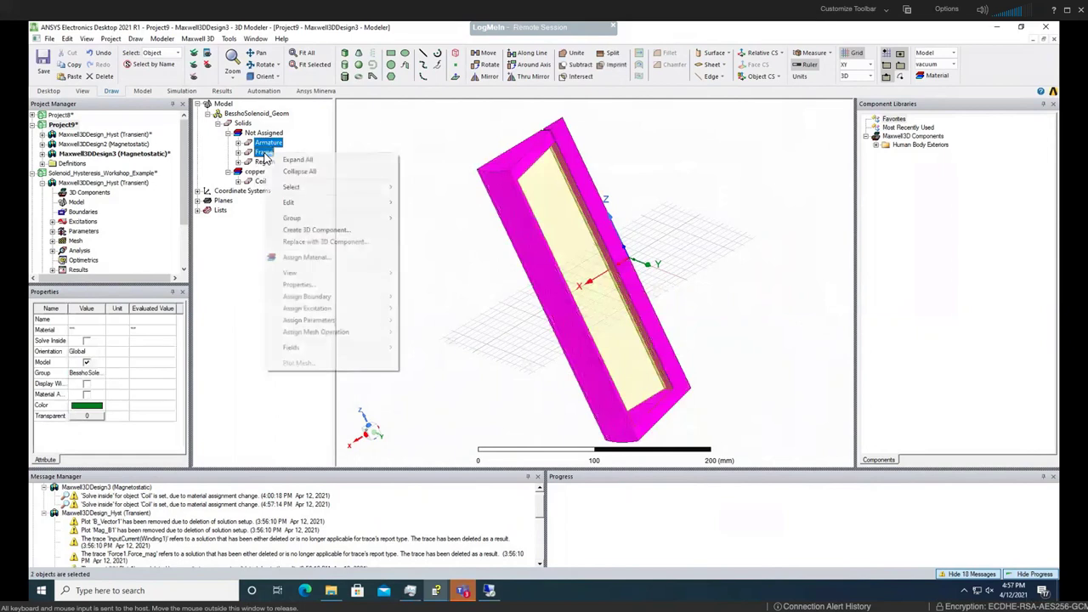
left_click(328, 257)
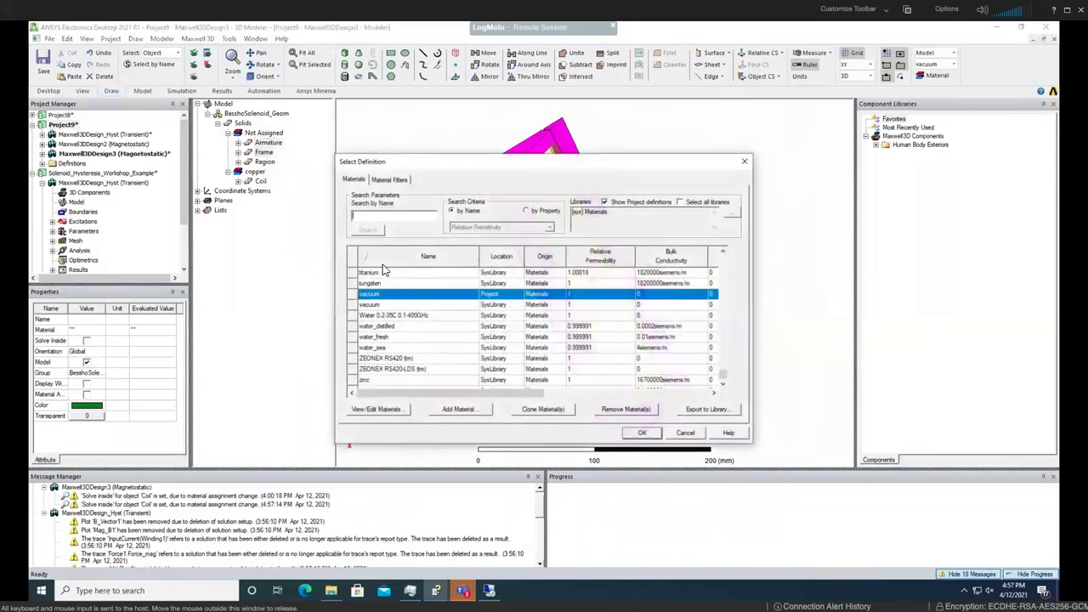
type("siee")
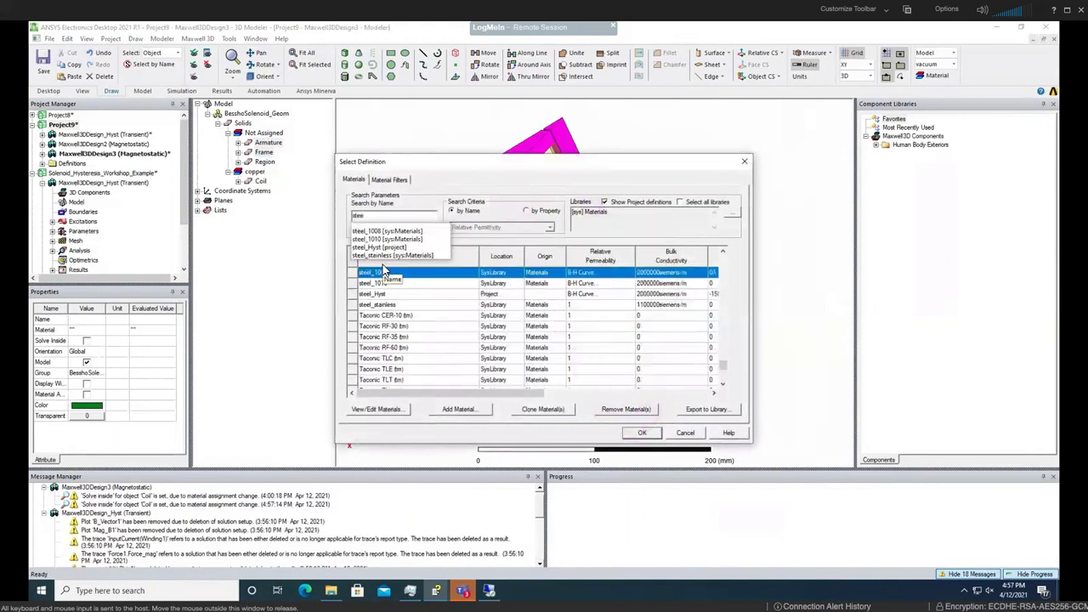
key("Down")
key("Down")
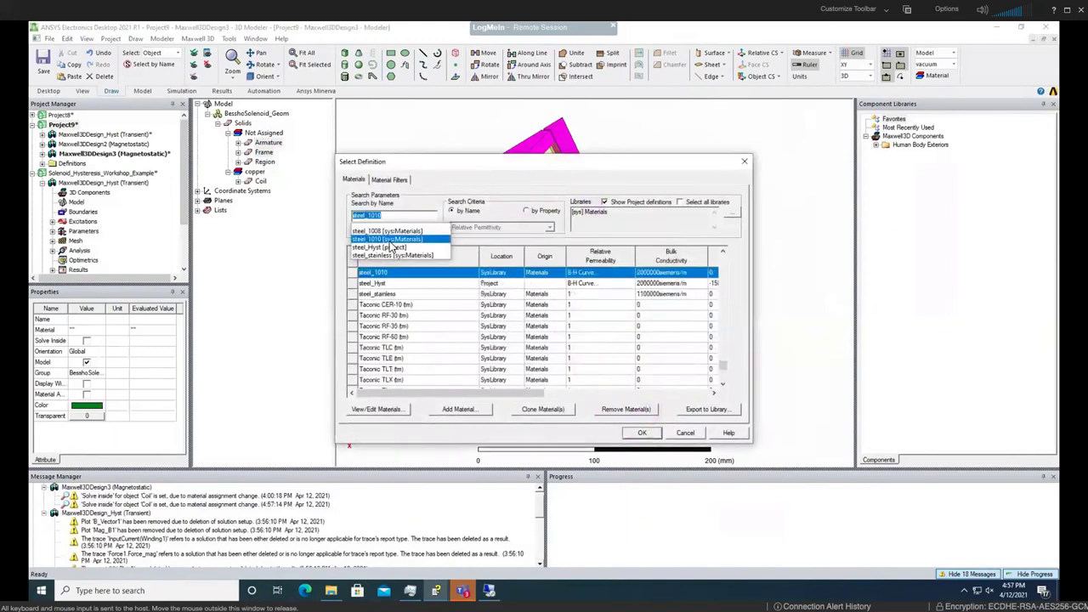
left_click(392, 411)
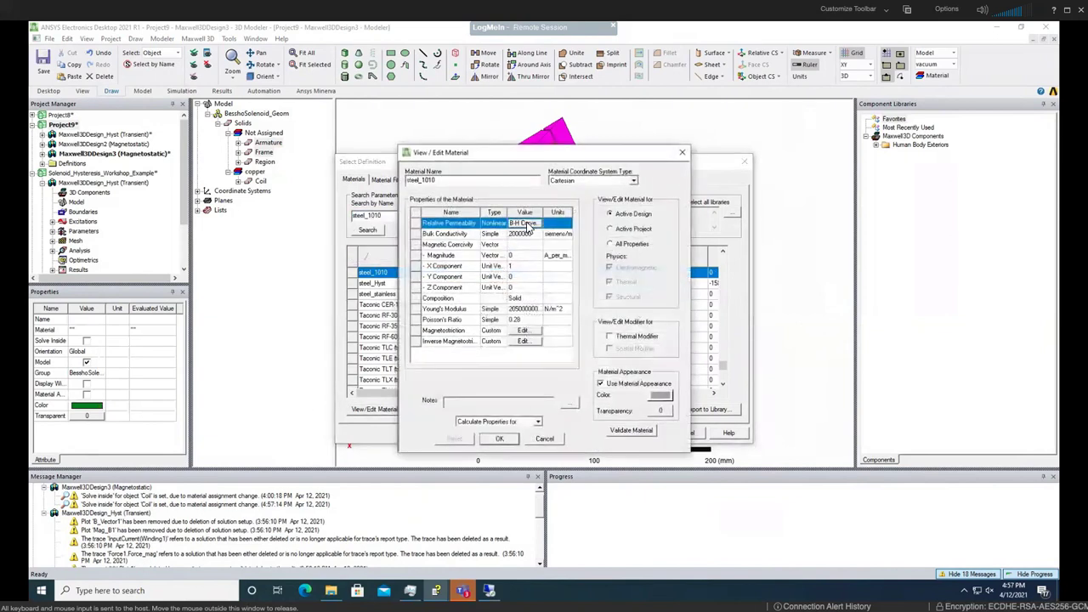
Display steel_1010's B-H curve with its H–B data table in A_per_meter and tesla
left_click(525, 224)
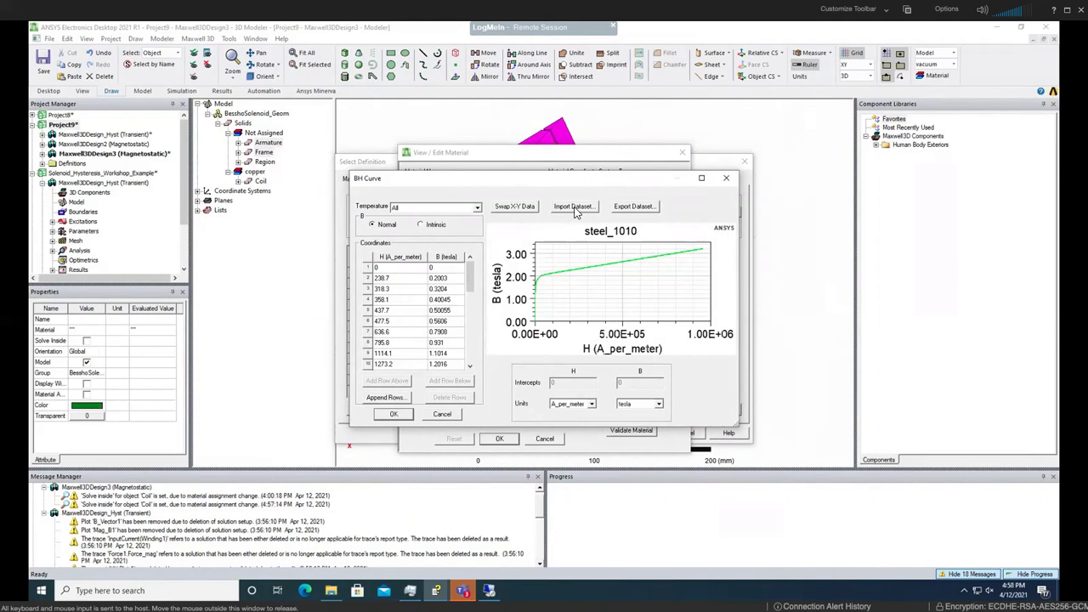
mouse_move(621, 42)
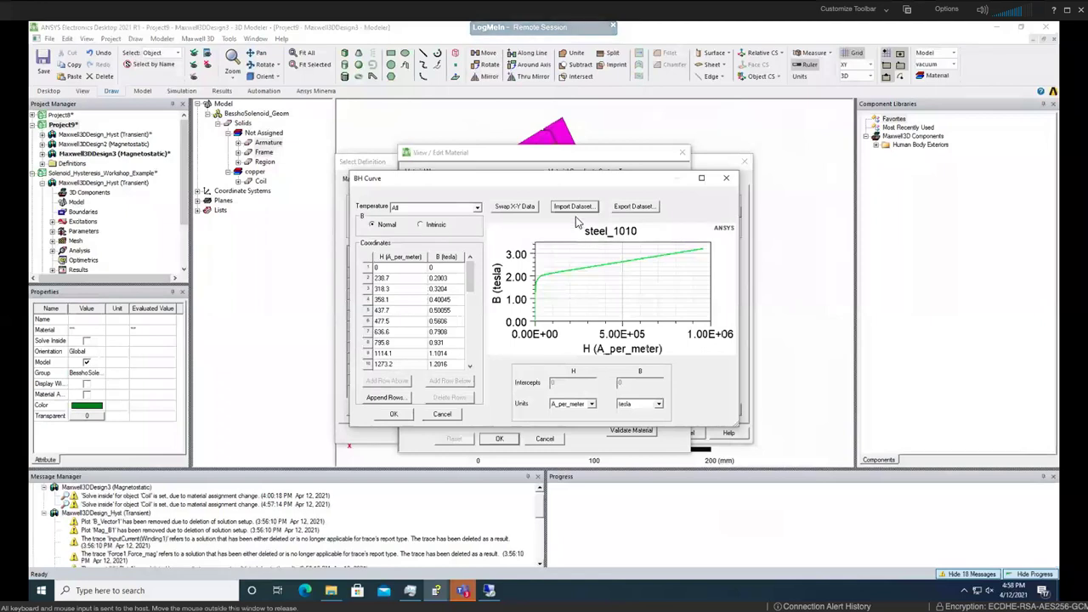
Import BH_loop_descending.tab as a tab-delimited dataset for steel_1010's B-H curve
left_click(571, 207)
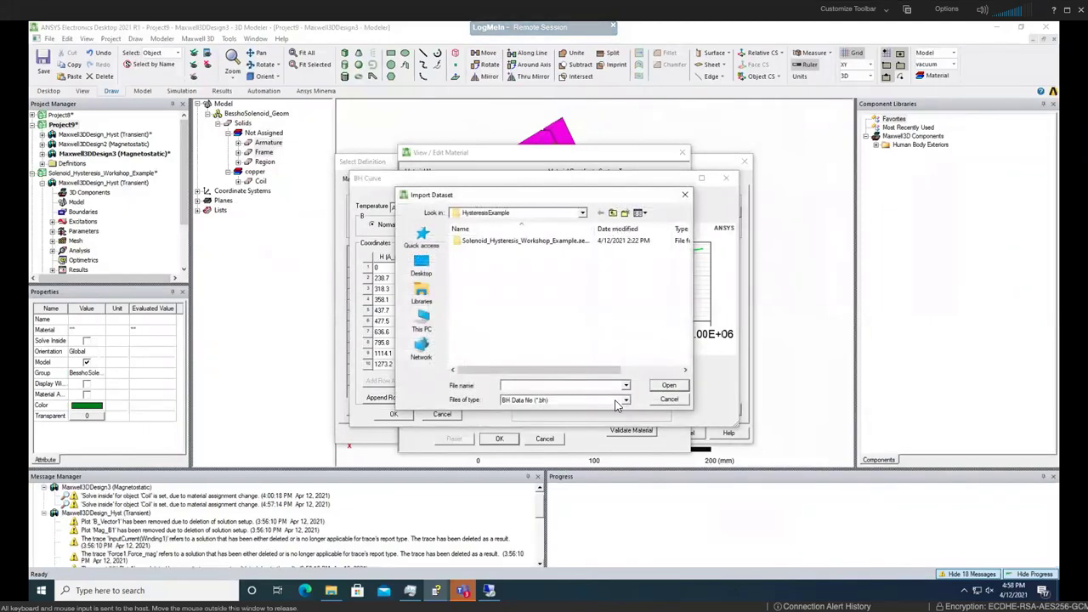
left_click(624, 401)
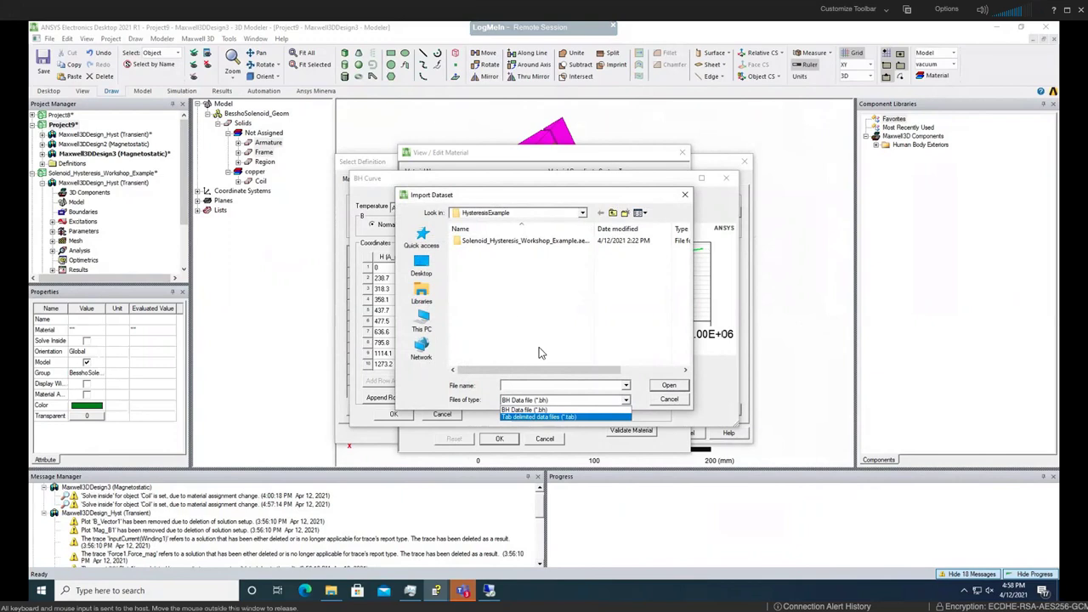
left_click(470, 383)
left_click(508, 252)
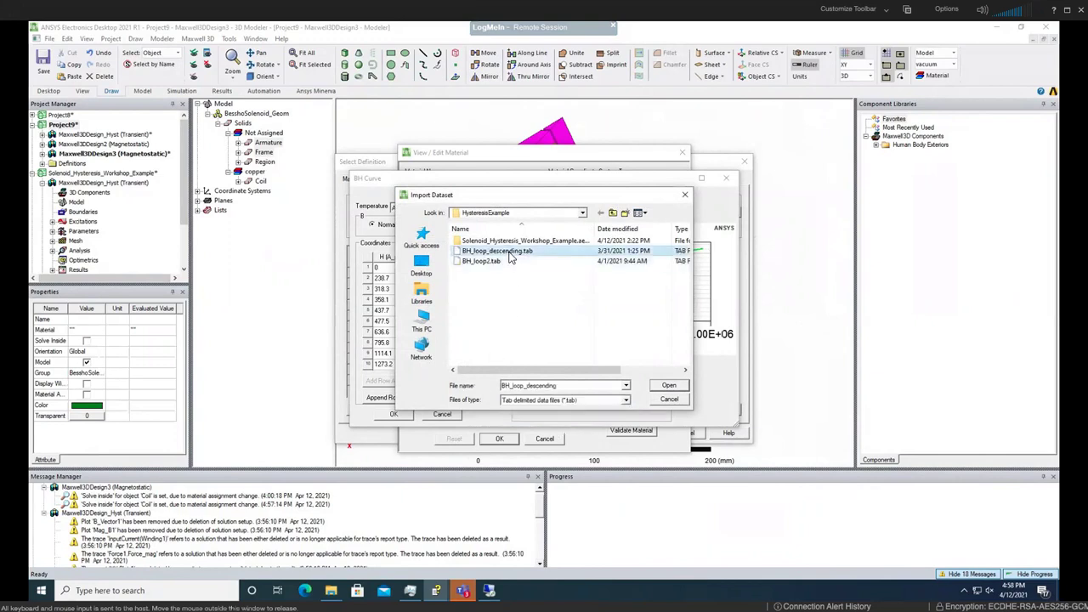
left_click(669, 386)
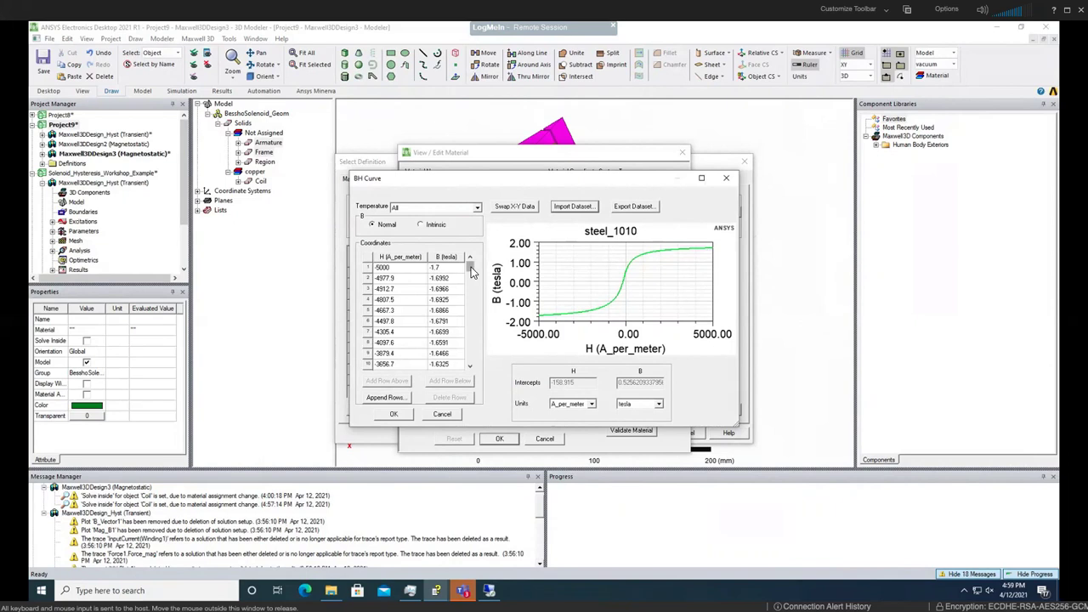
Accept the imported B-H curve and assign the edited steel_1010 to Armature and Frame
left_click_drag(471, 267, 481, 381)
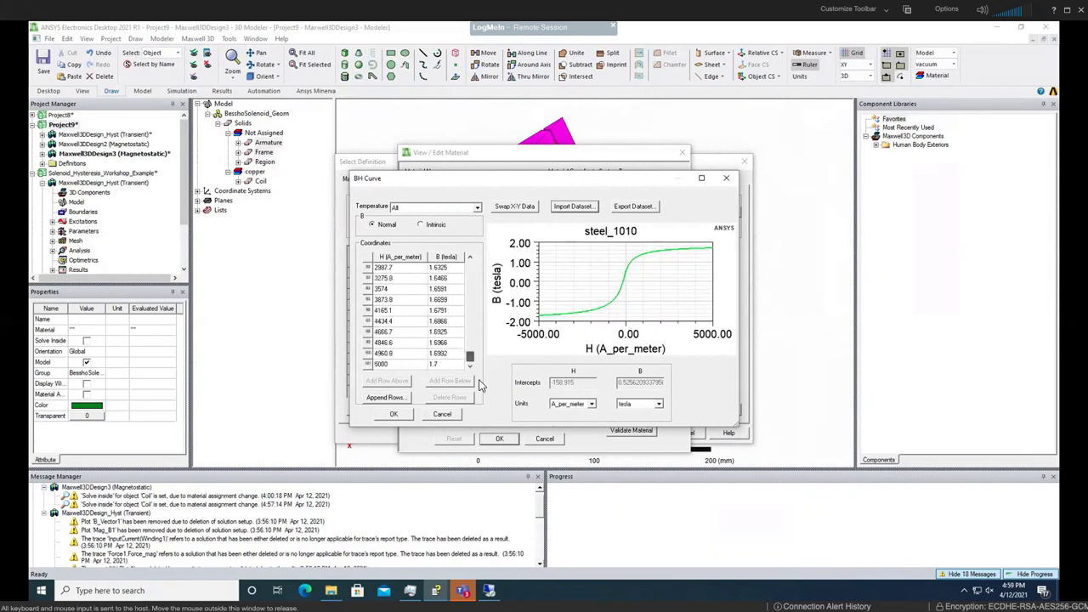
left_click(399, 415)
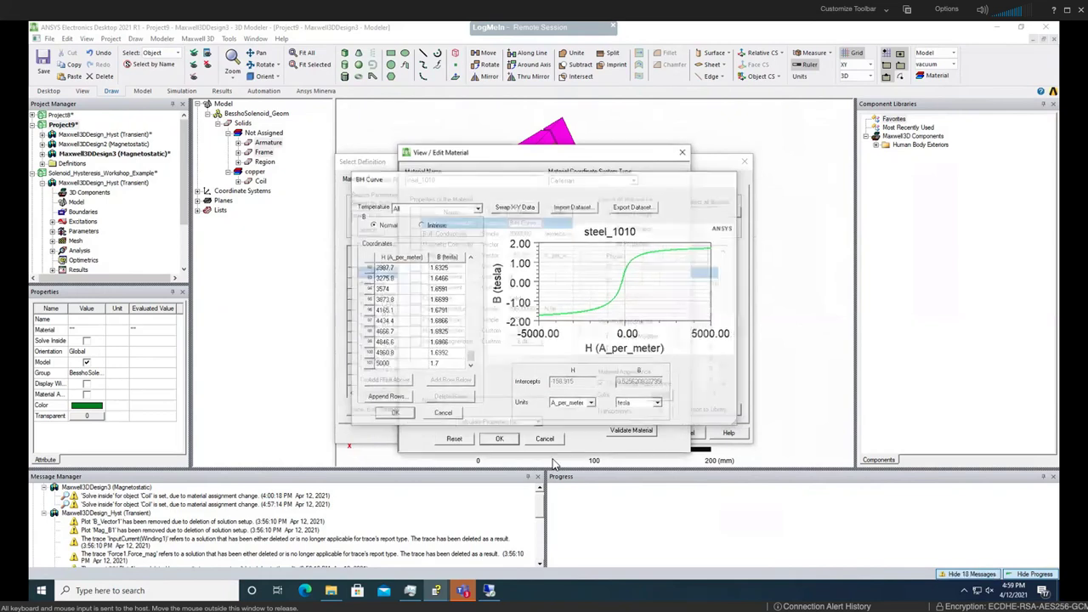
left_click(498, 440)
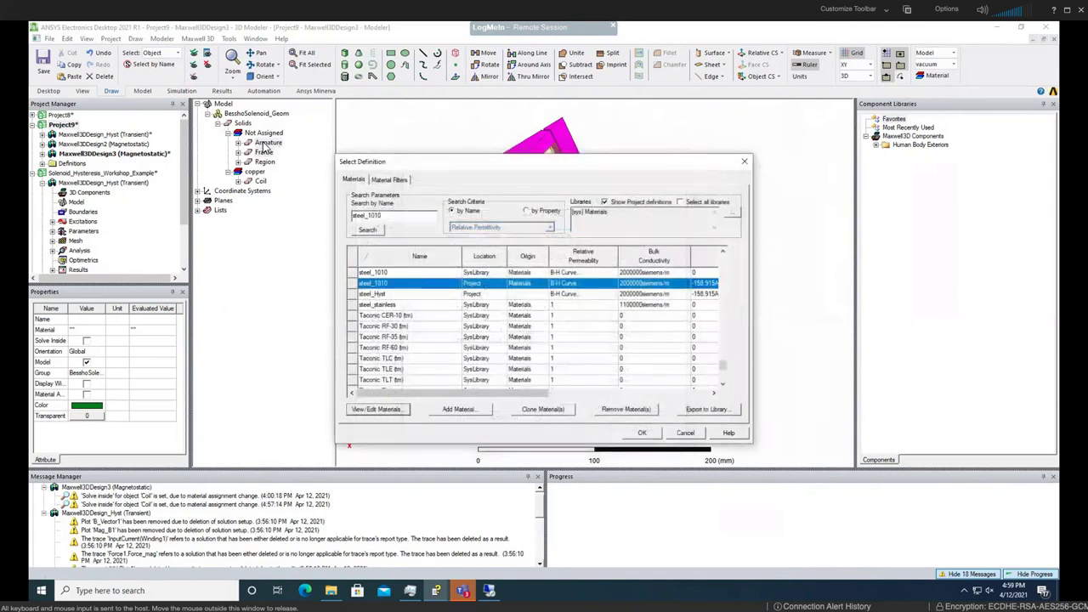
left_click(642, 433)
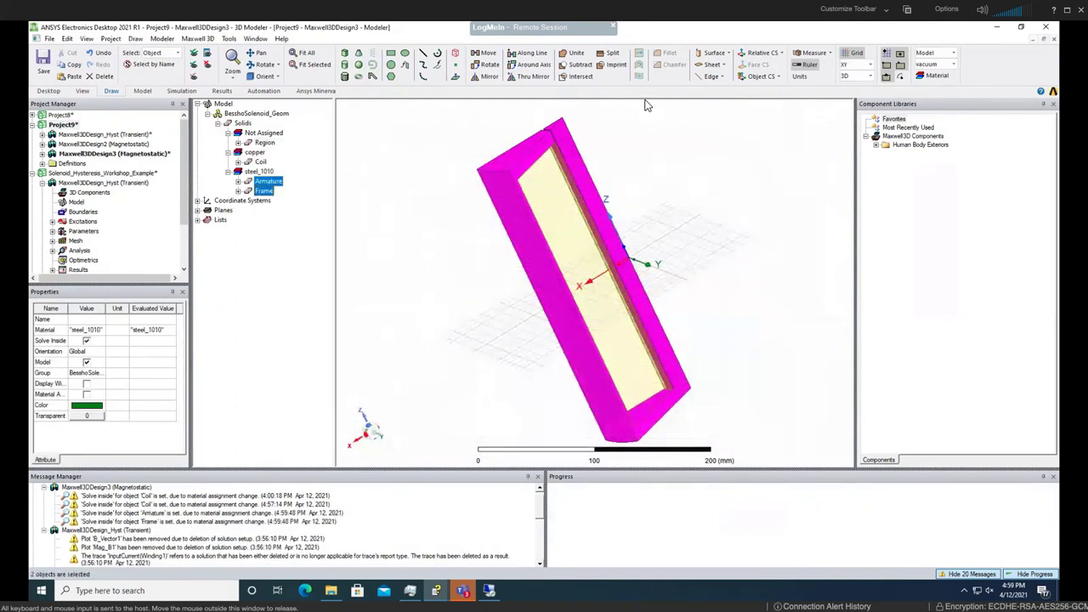
mouse_move(623, 19)
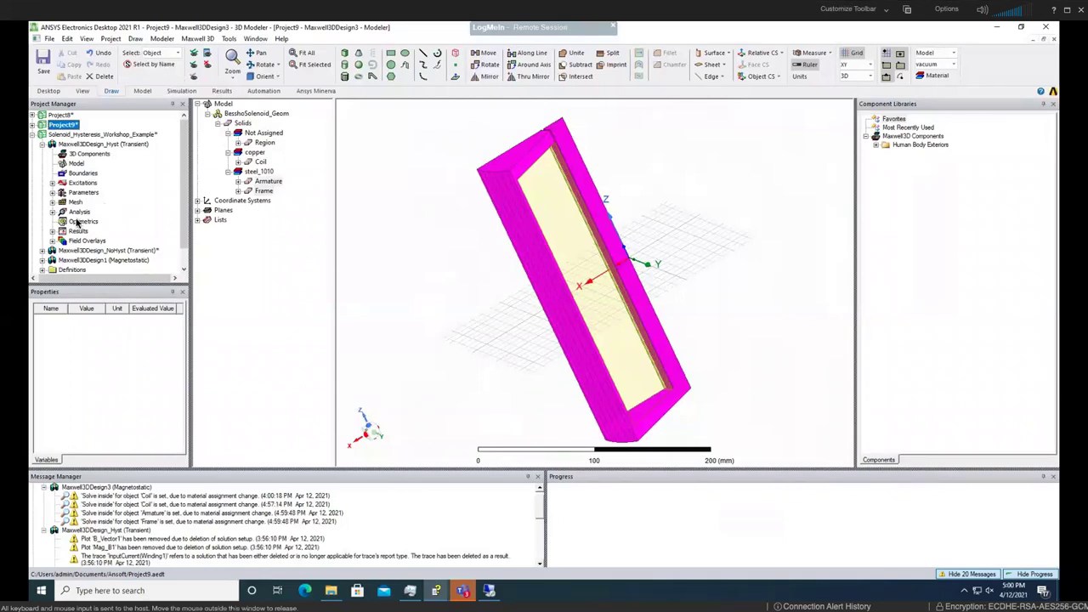
Expand the Hyst design's Mesh and Analysis nodes and select Setup1
left_click(52, 203)
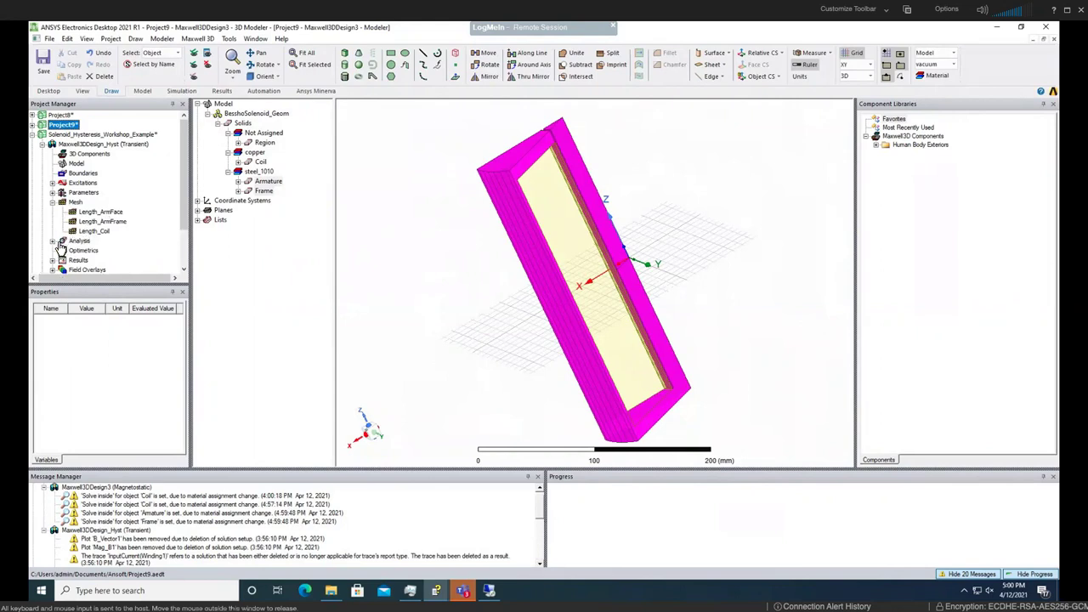
left_click(52, 242)
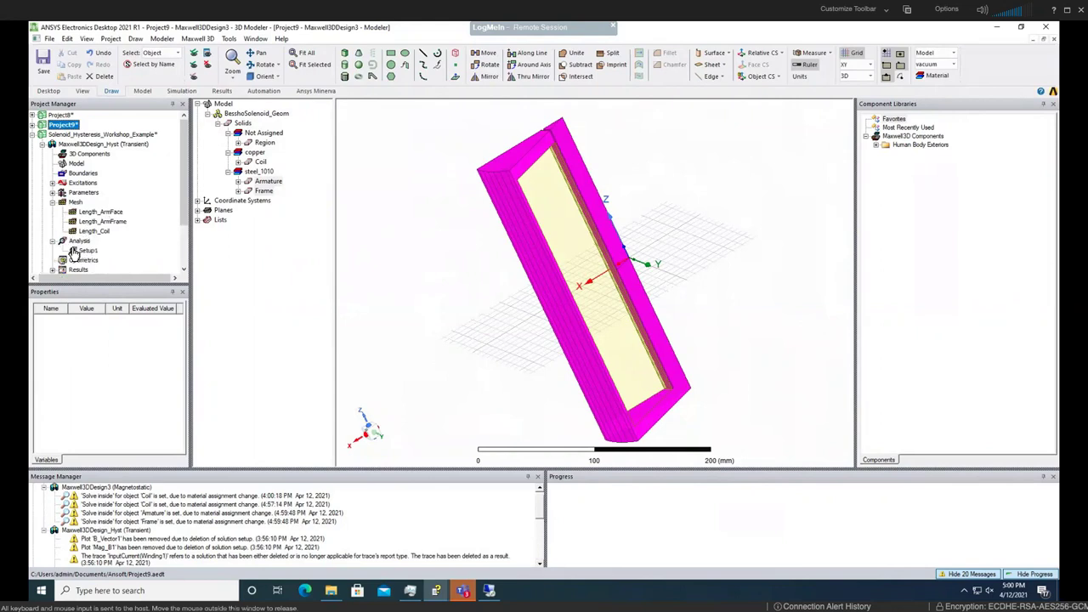
left_click(84, 252)
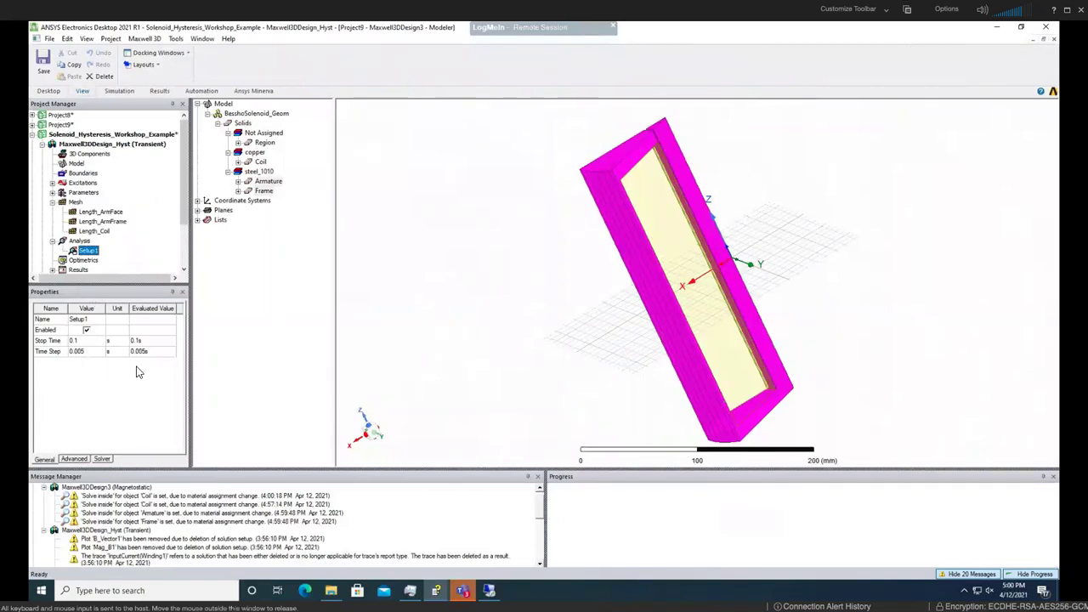
Review Setup1's Save Fields, Advanced, Solver and Expression Cache settings, then cancel unchanged
right_click(85, 253)
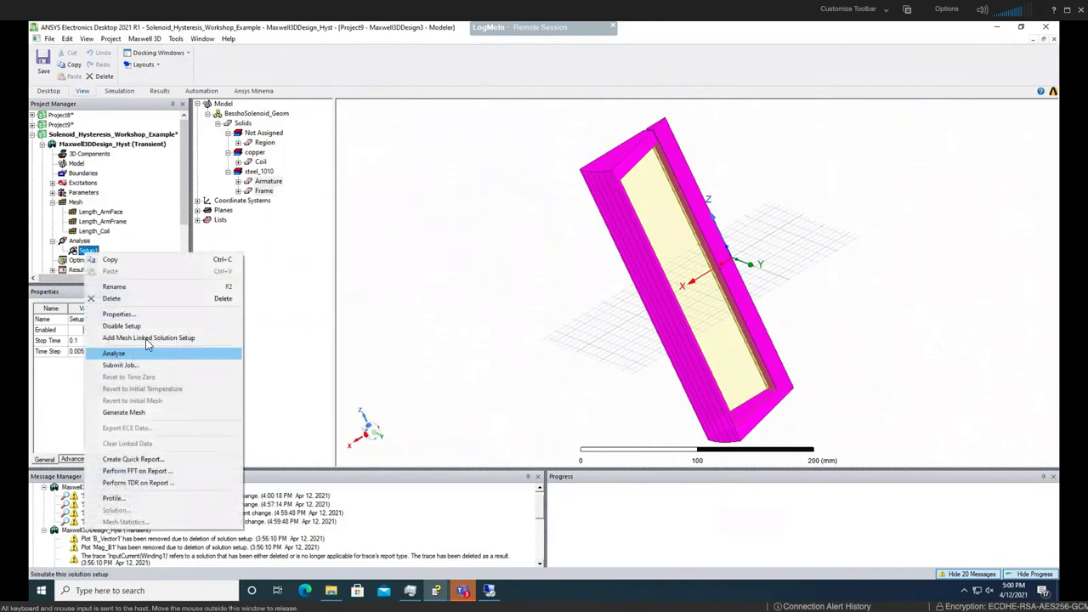
left_click(143, 316)
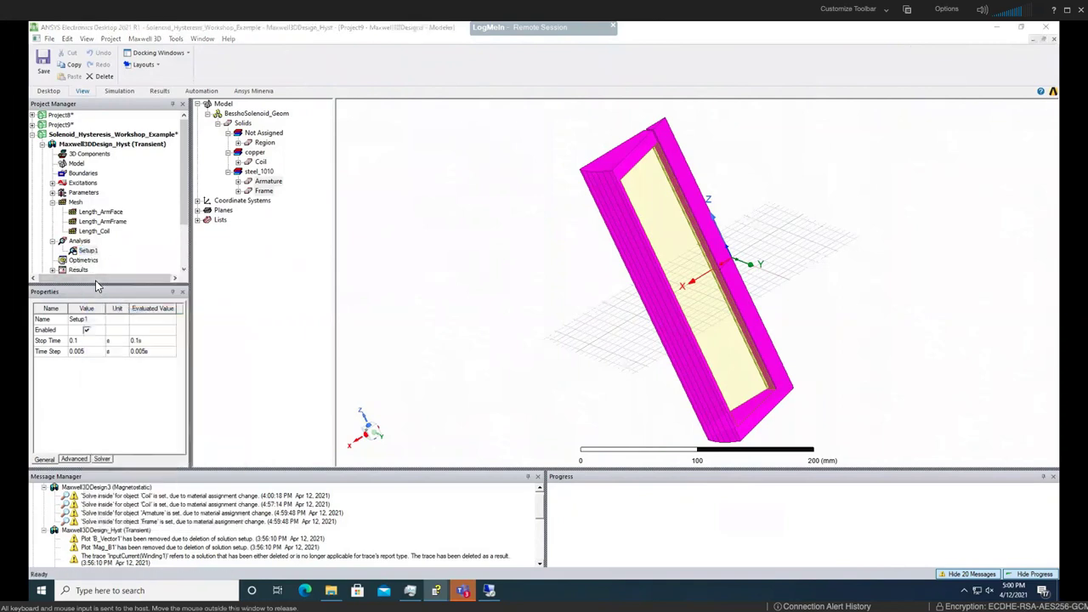
left_click(458, 182)
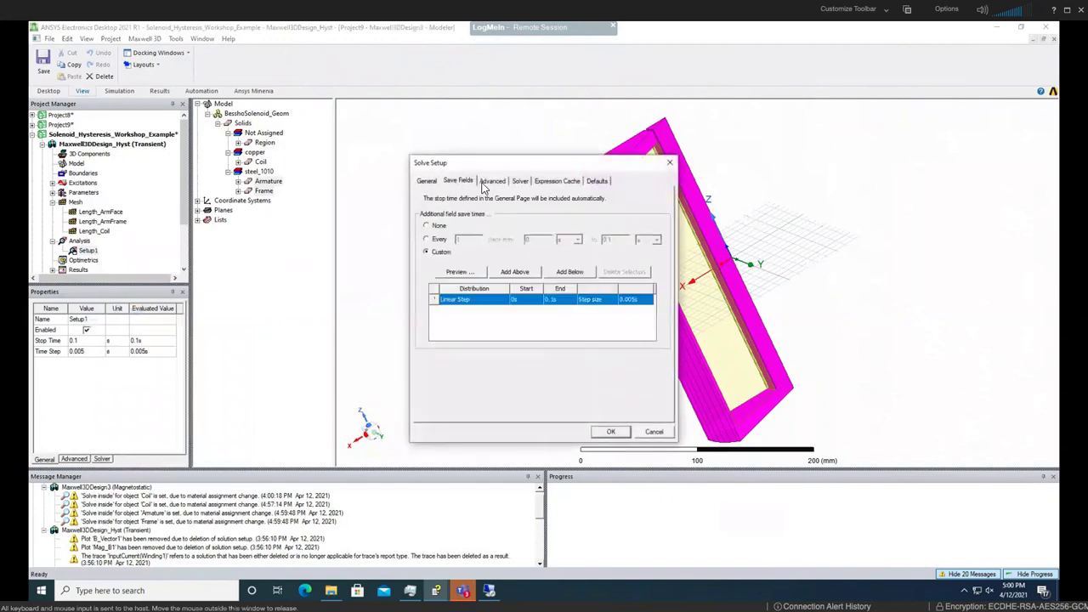
left_click(489, 182)
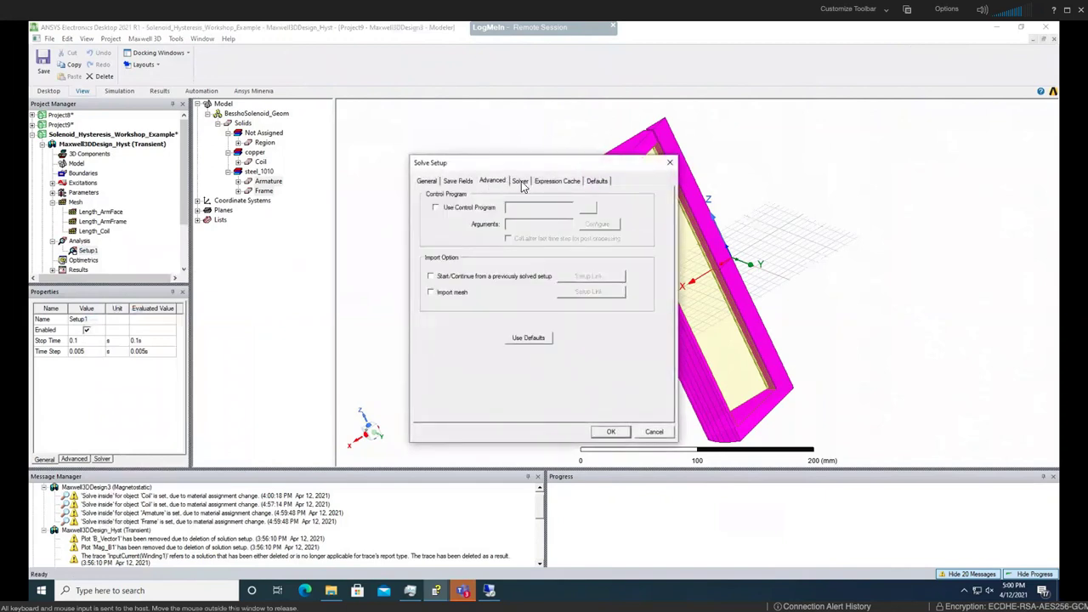
left_click(520, 182)
left_click(565, 182)
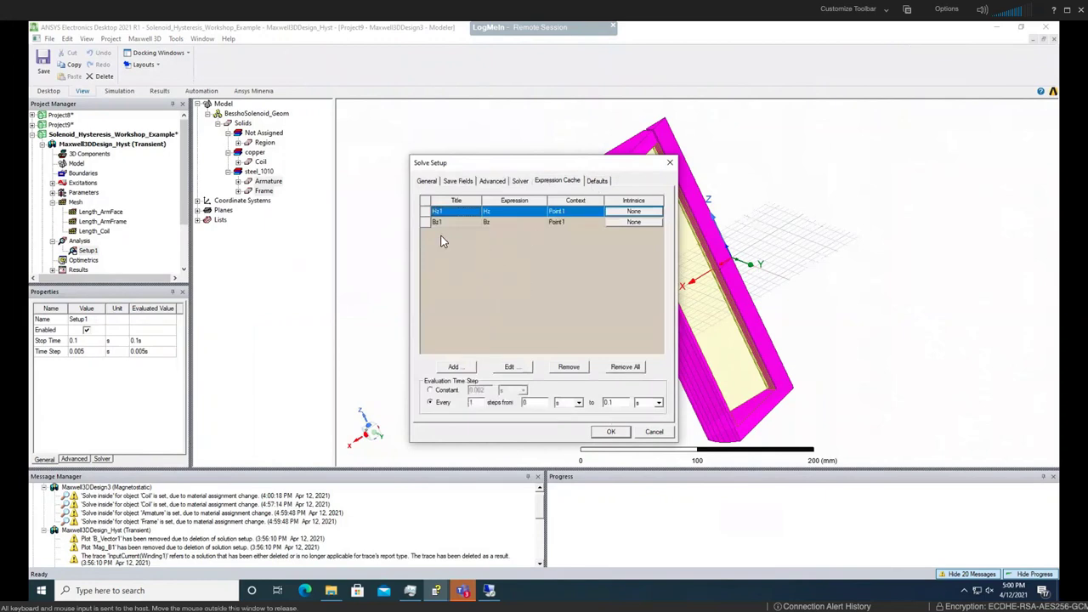
left_click(655, 432)
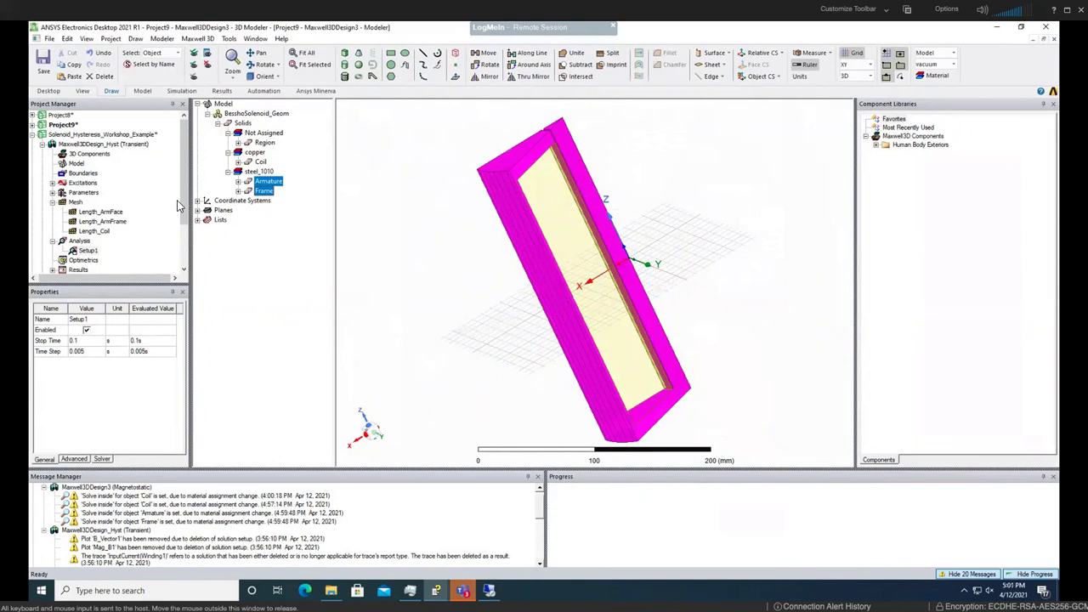
Activate Maxwell3DDesign_Hyst and check its solution type without changing it
left_click(127, 145)
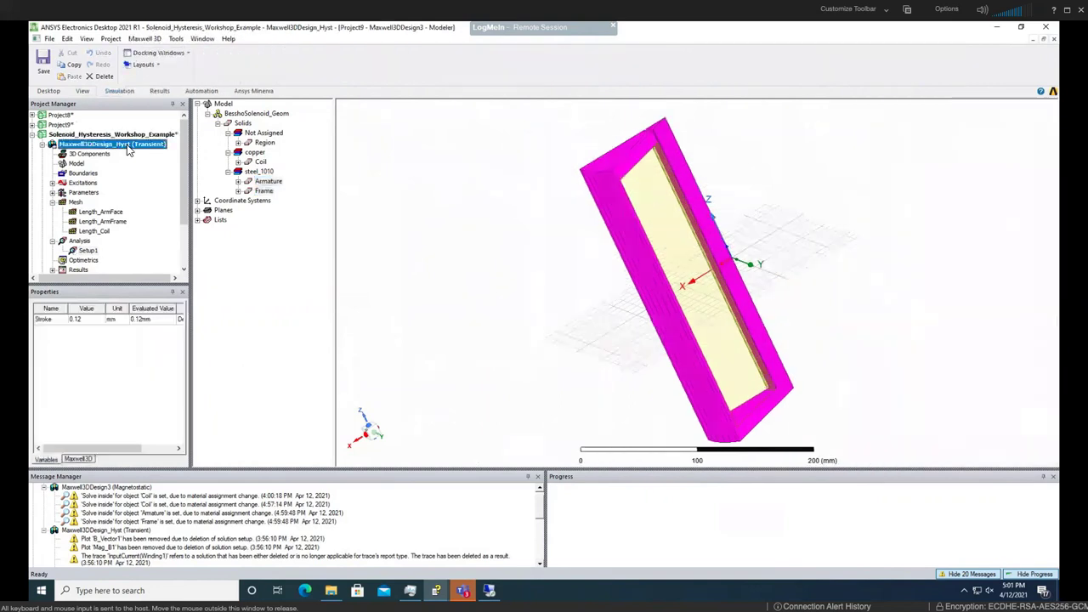
right_click(127, 149)
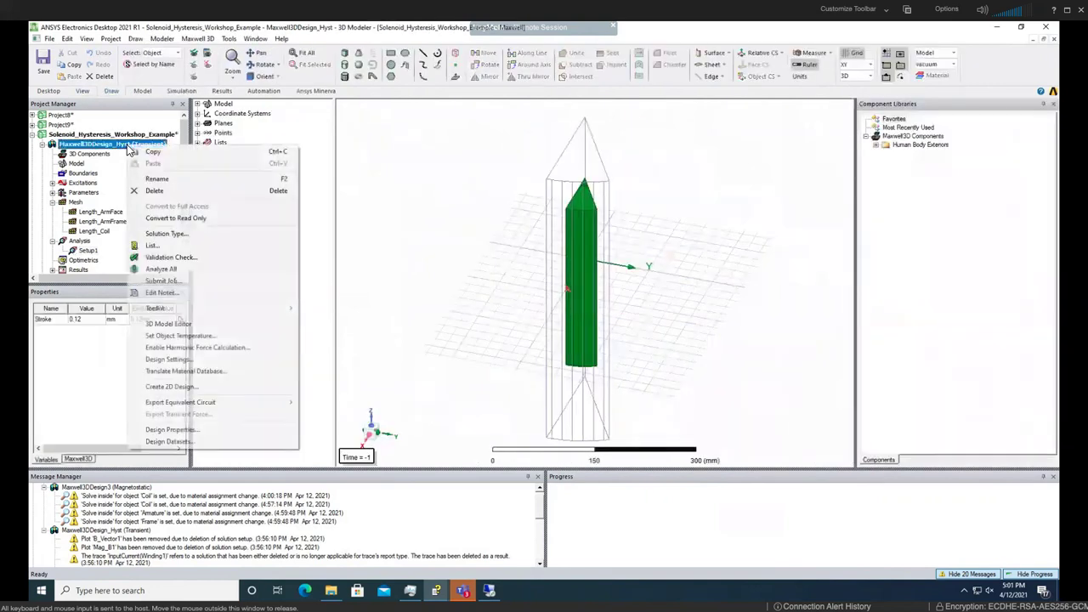
left_click(166, 233)
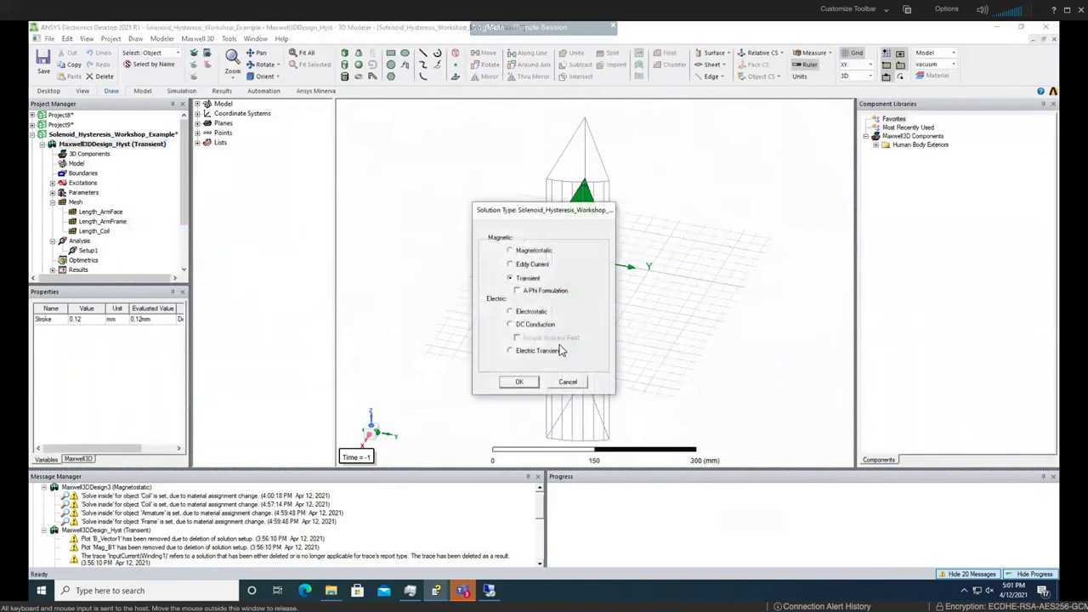
left_click(569, 383)
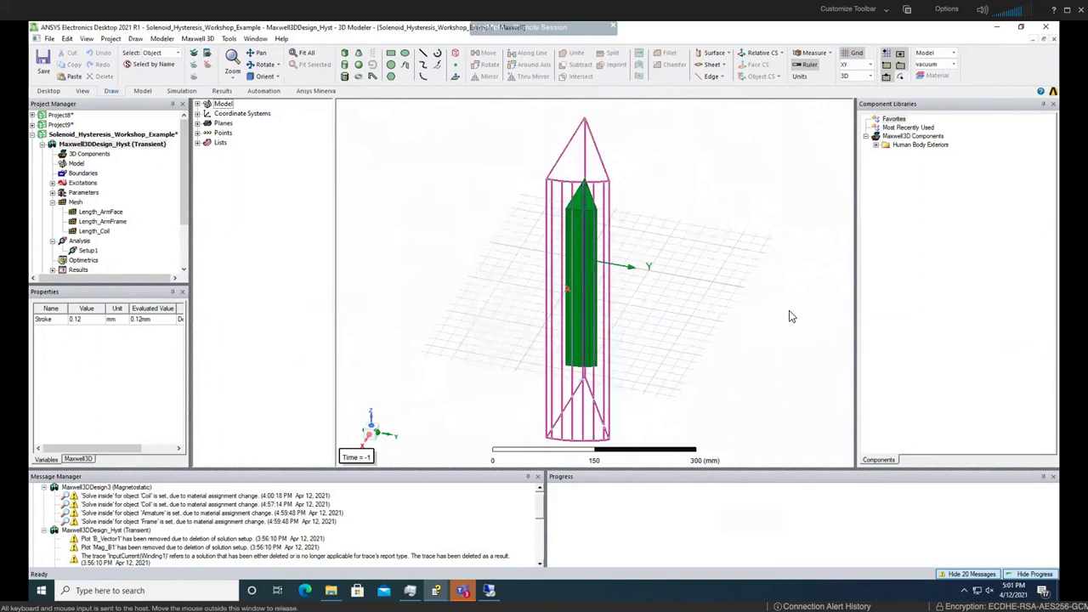
left_click_drag(690, 301, 586, 332, "alt")
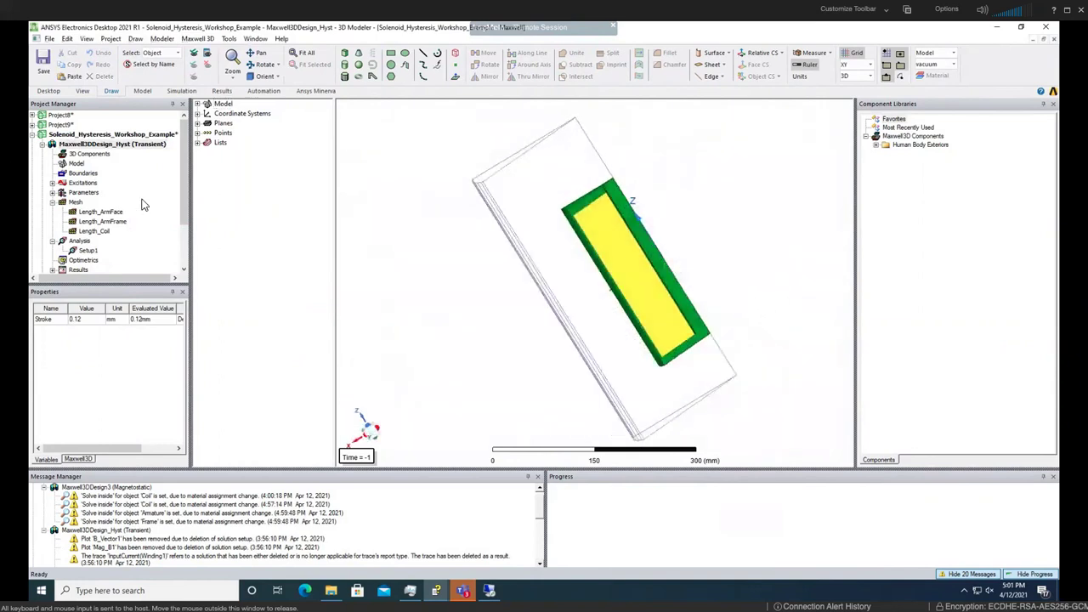
Analyze Setup1 of the Hyst transient design
left_click(89, 252)
right_click(89, 252)
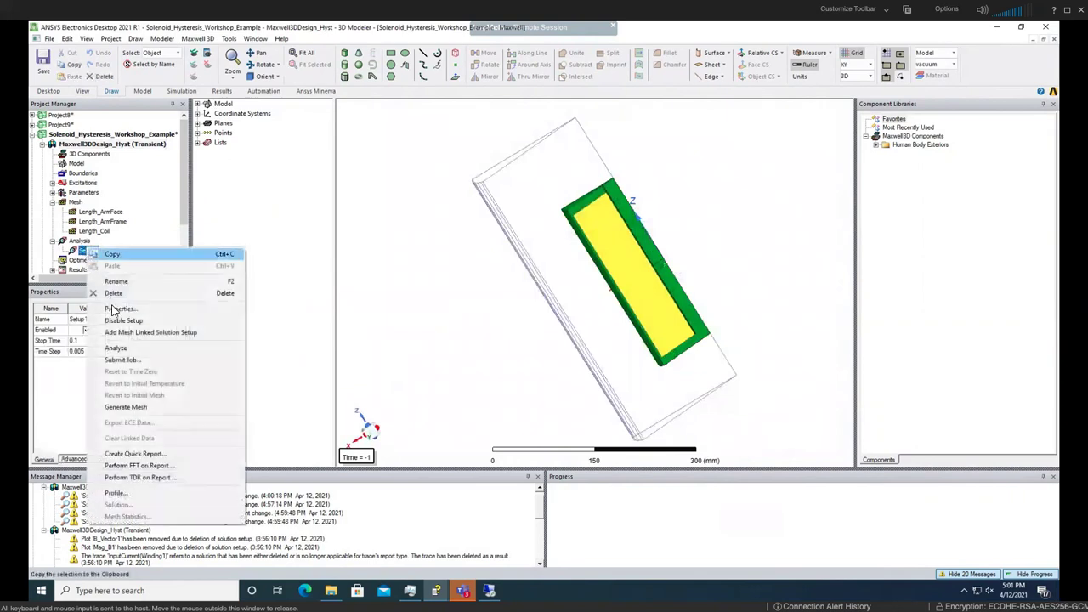
left_click(116, 348)
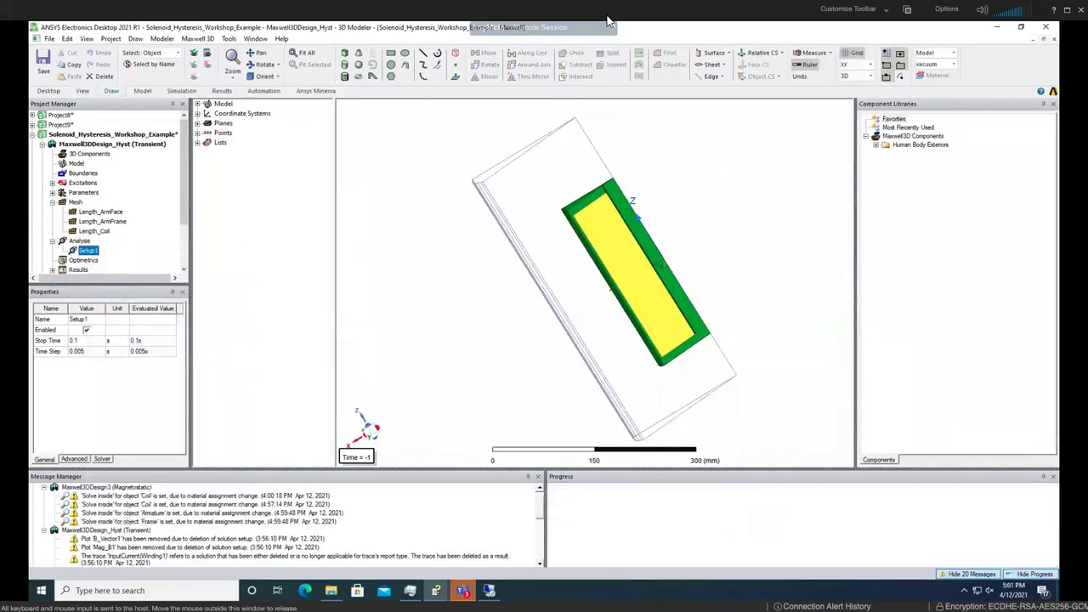
mouse_move(583, 6)
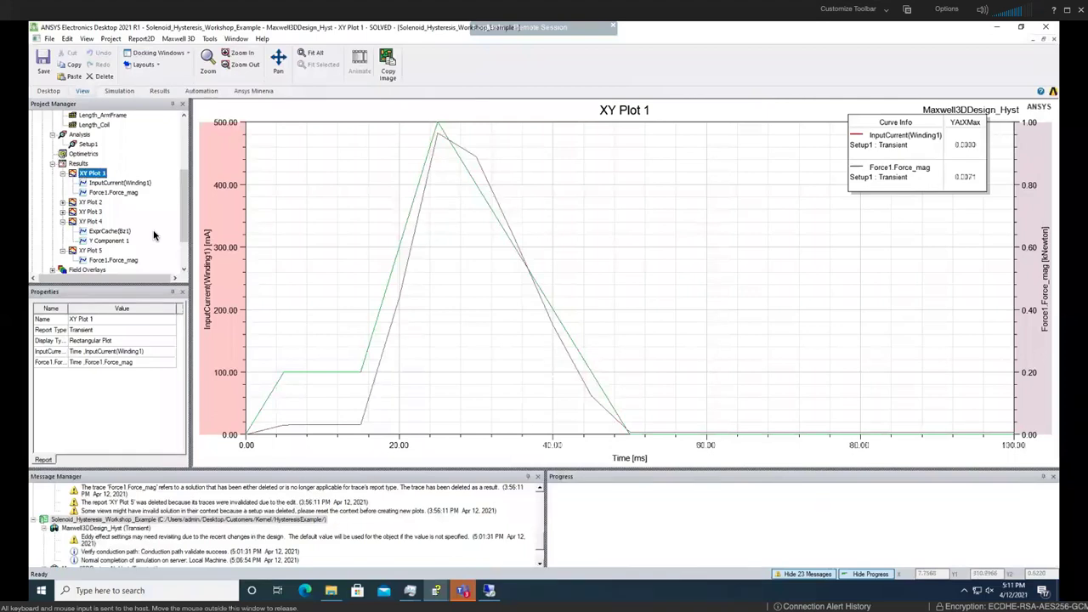
left_click(363, 371)
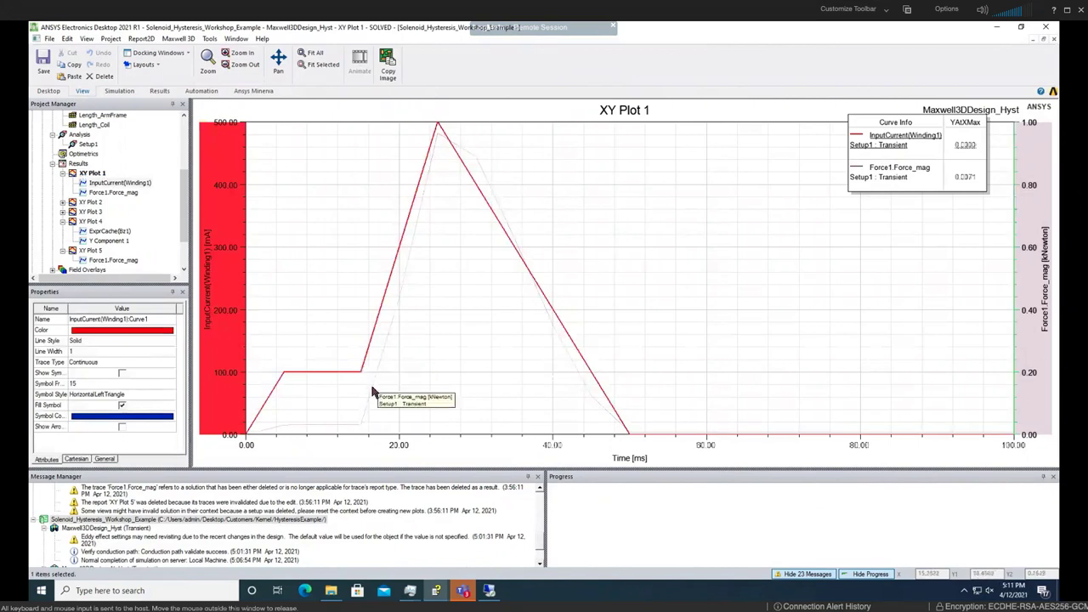
left_click(371, 393)
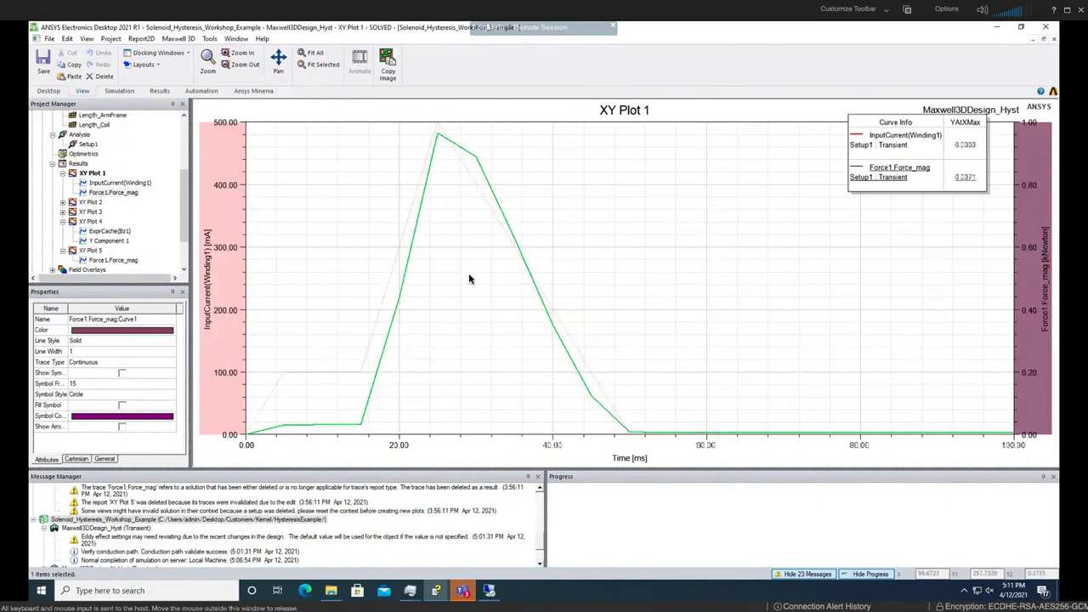
left_click(472, 449)
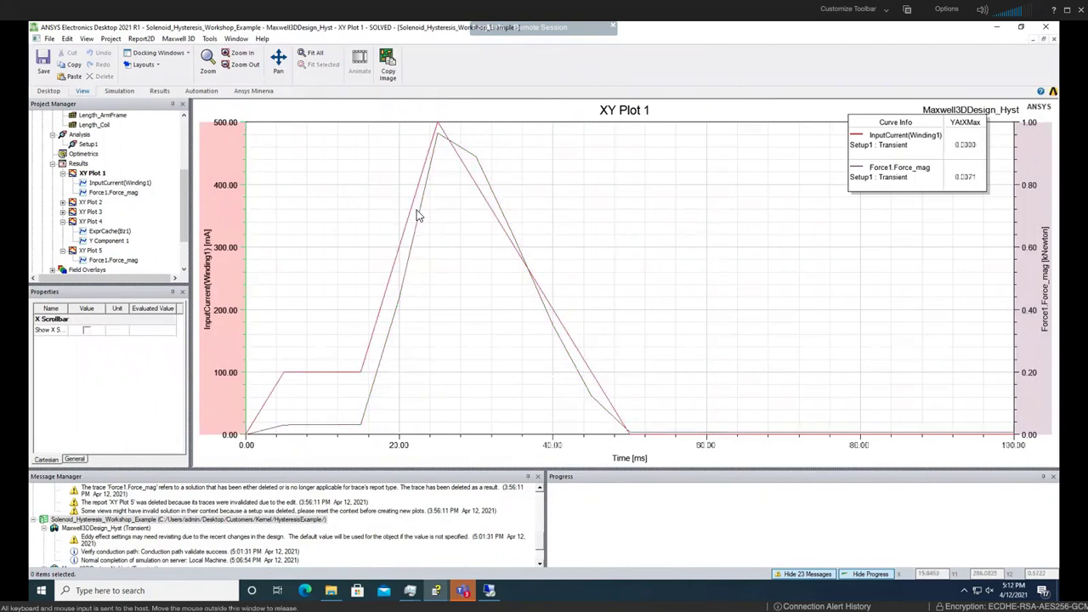
Display XY Plot 4, the ExprCache(Bz1) hysteresis loop overlaid on the imported B-H curve
double_click(93, 222)
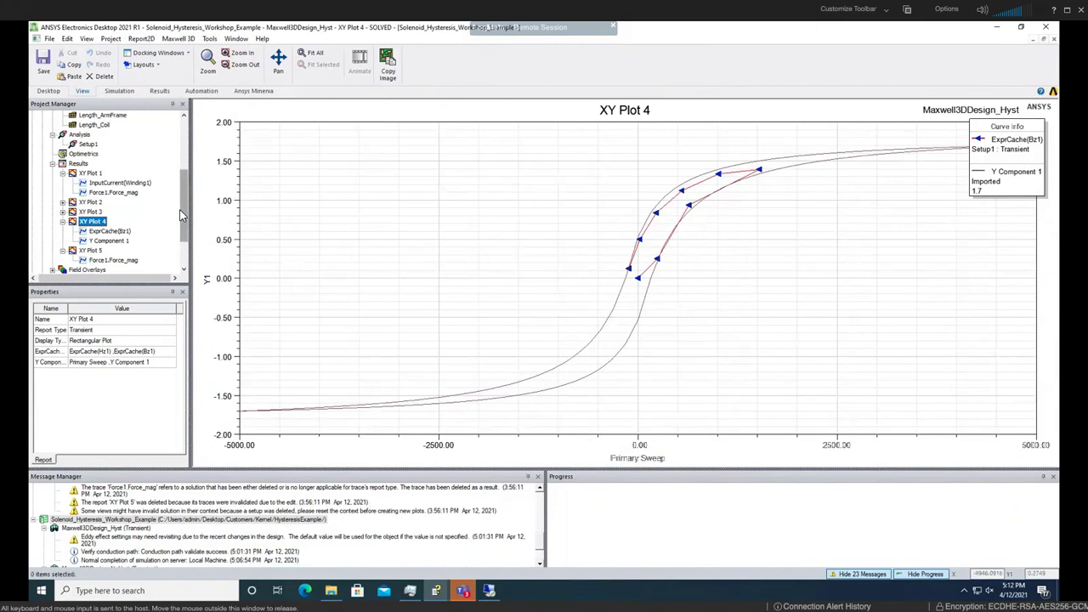
scroll(186, 223, "down", 1)
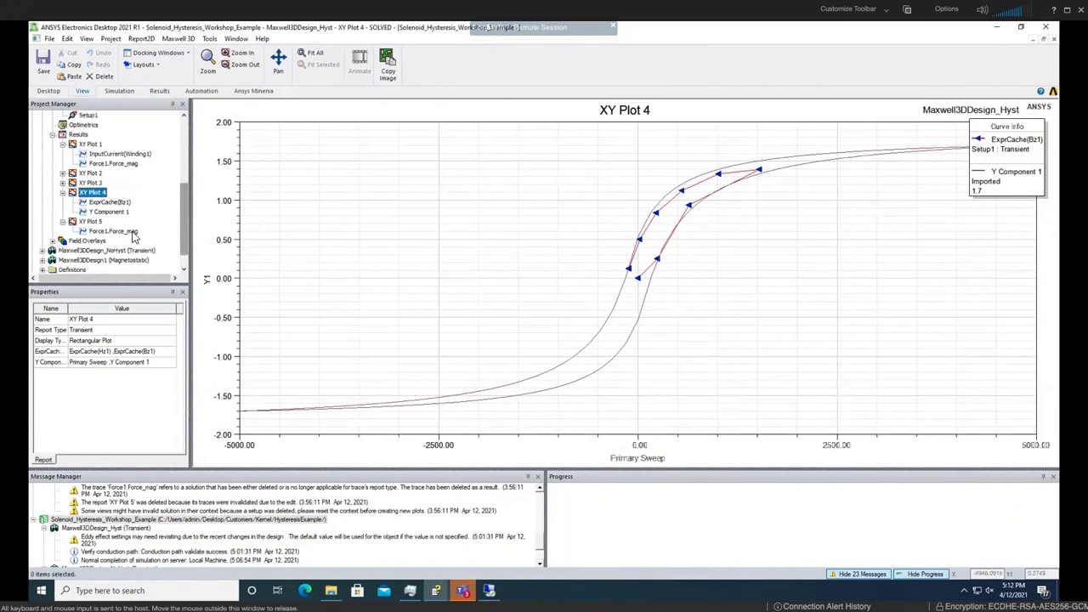
Display XY Plot 5, Force1.Force_mag against InputCurrent(Winding1)
double_click(93, 221)
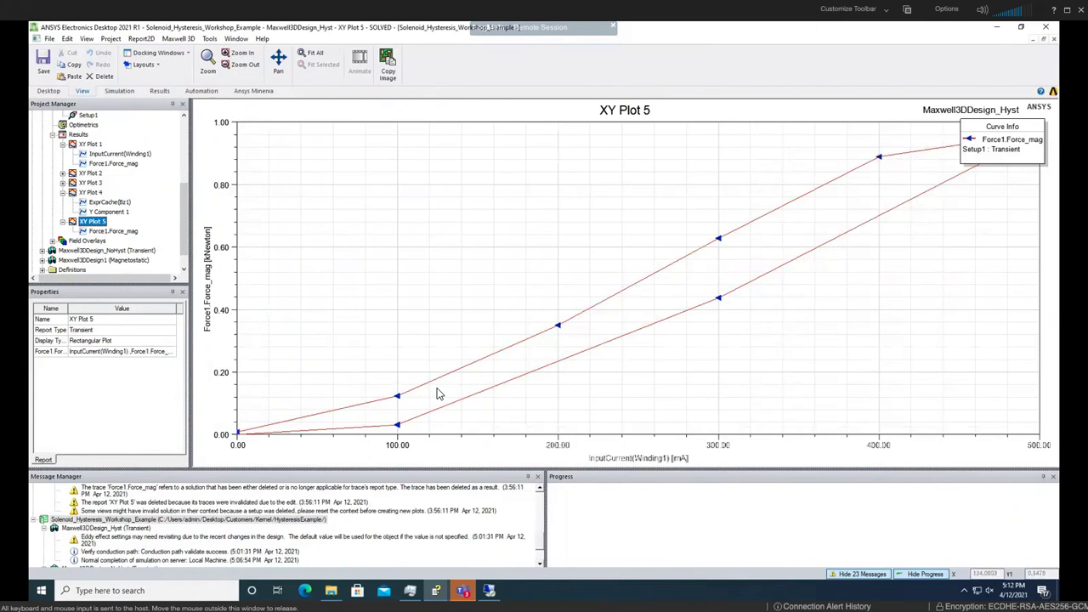
mouse_move(590, 42)
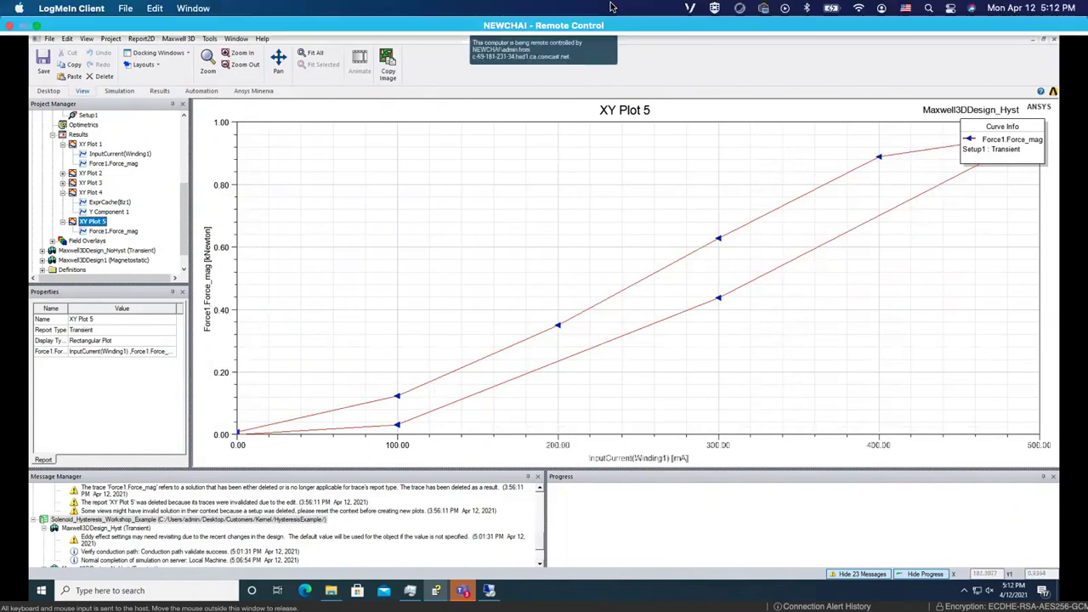